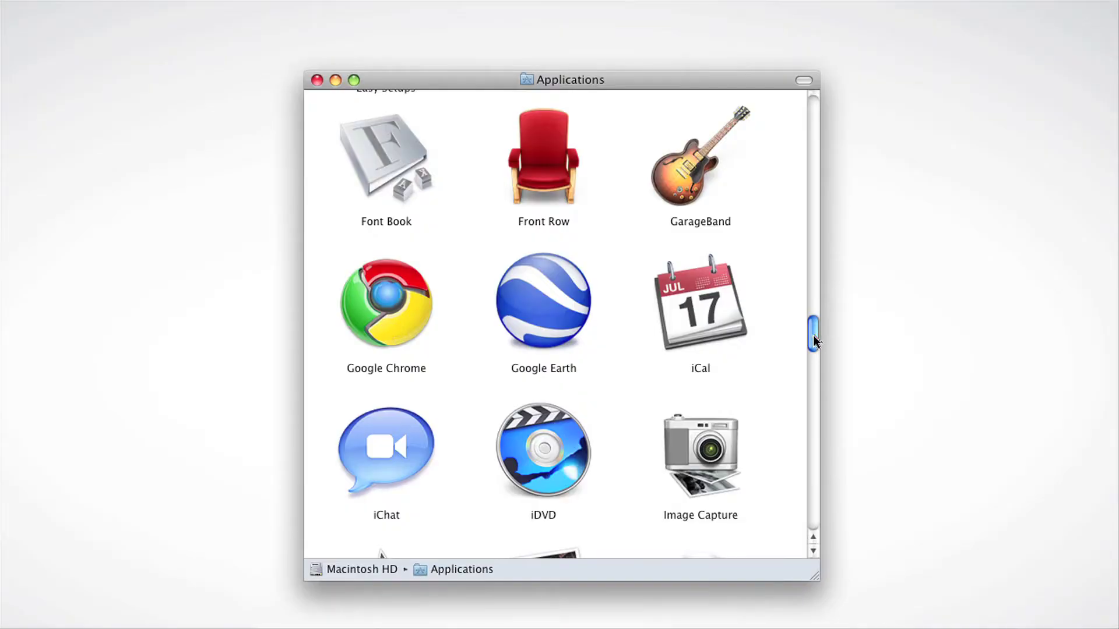
pyautogui.moveTo(813, 334); pyautogui.dragTo(813, 389)
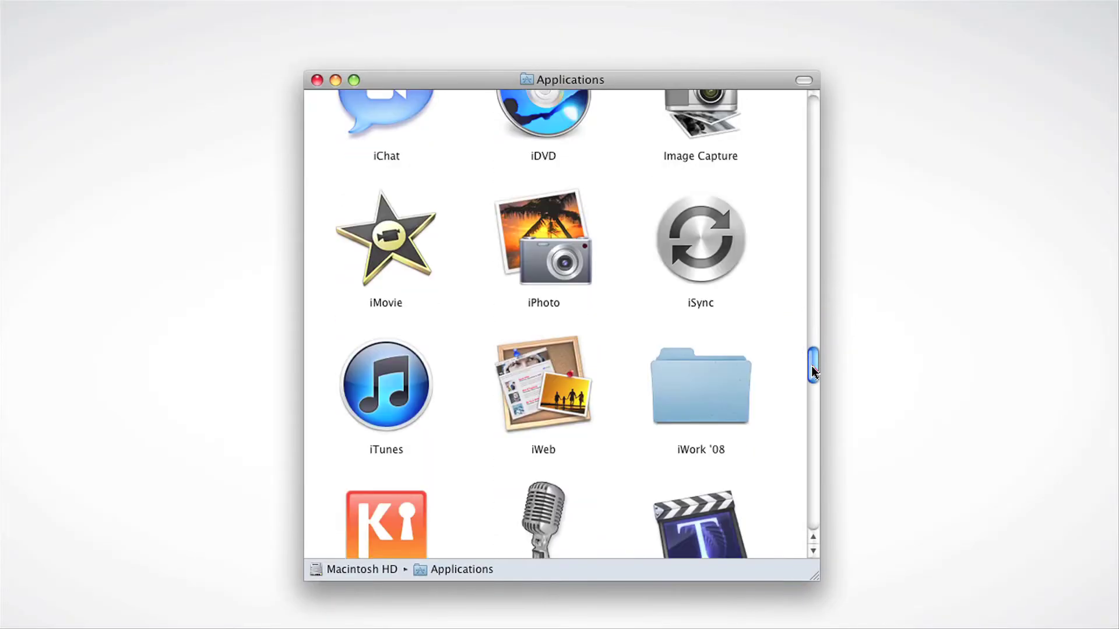
# Launch Kies from Applications and follow its 'Please connect a device' help link.
pyautogui.click(366, 288)
pyautogui.doubleClick(366, 289)
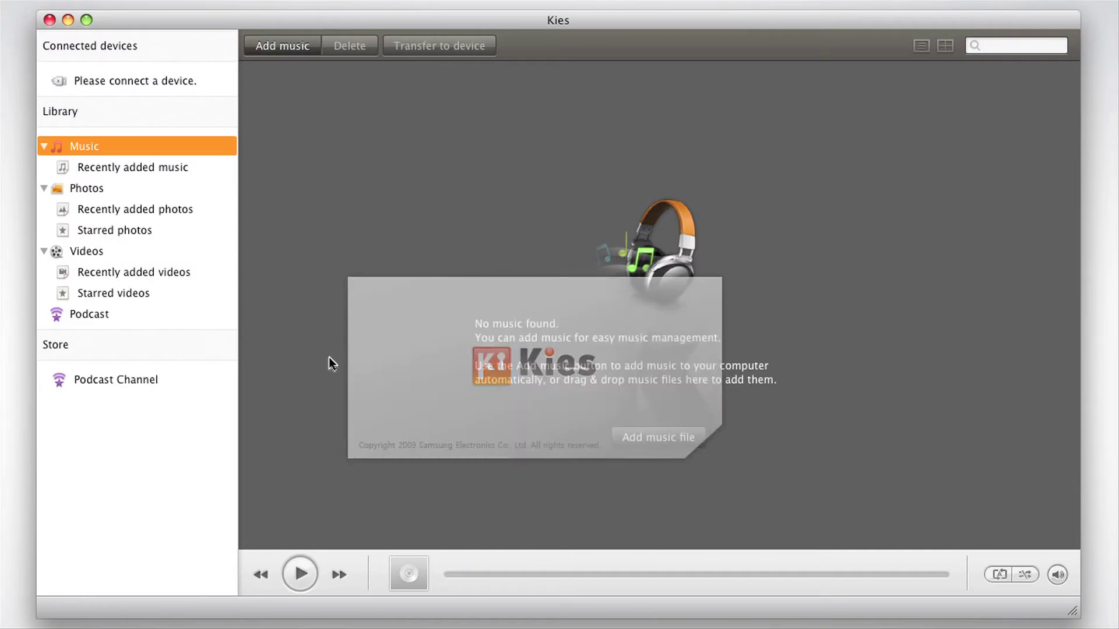
pyautogui.click(118, 79)
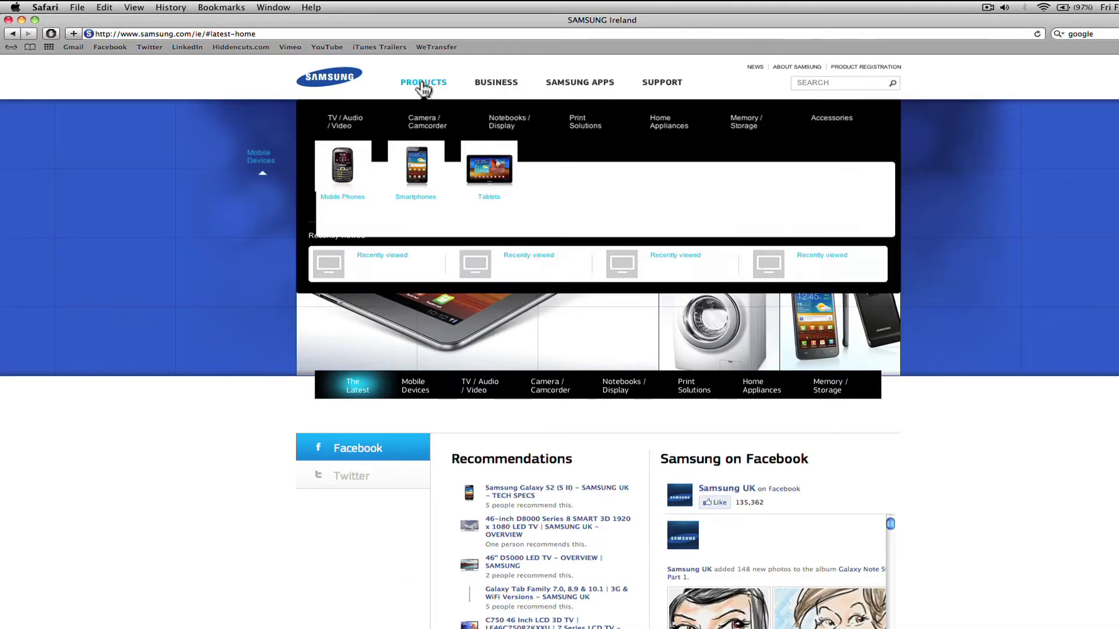
pyautogui.moveTo(800, 180)
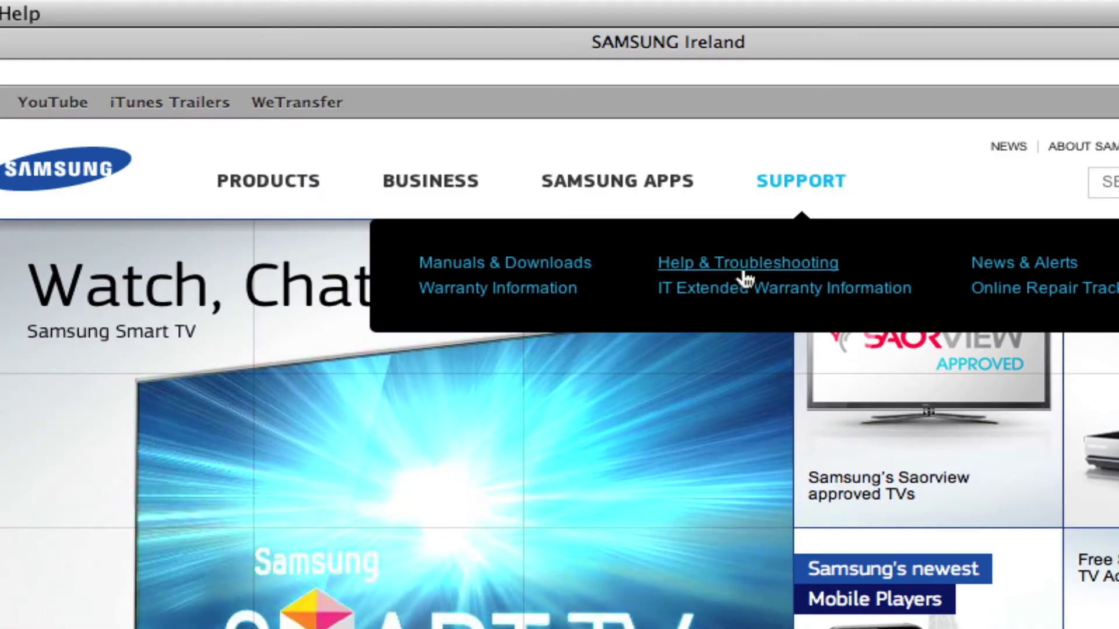
# Go to Manuals & Downloads from the SUPPORT menu on samsung.com.
pyautogui.click(569, 274)
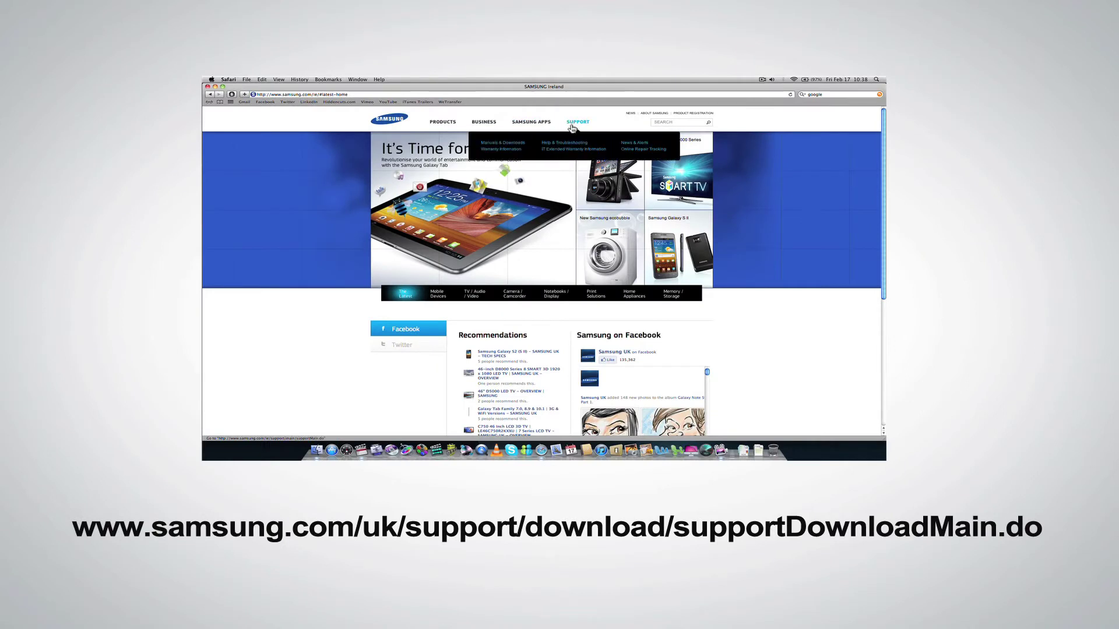
pyautogui.click(503, 146)
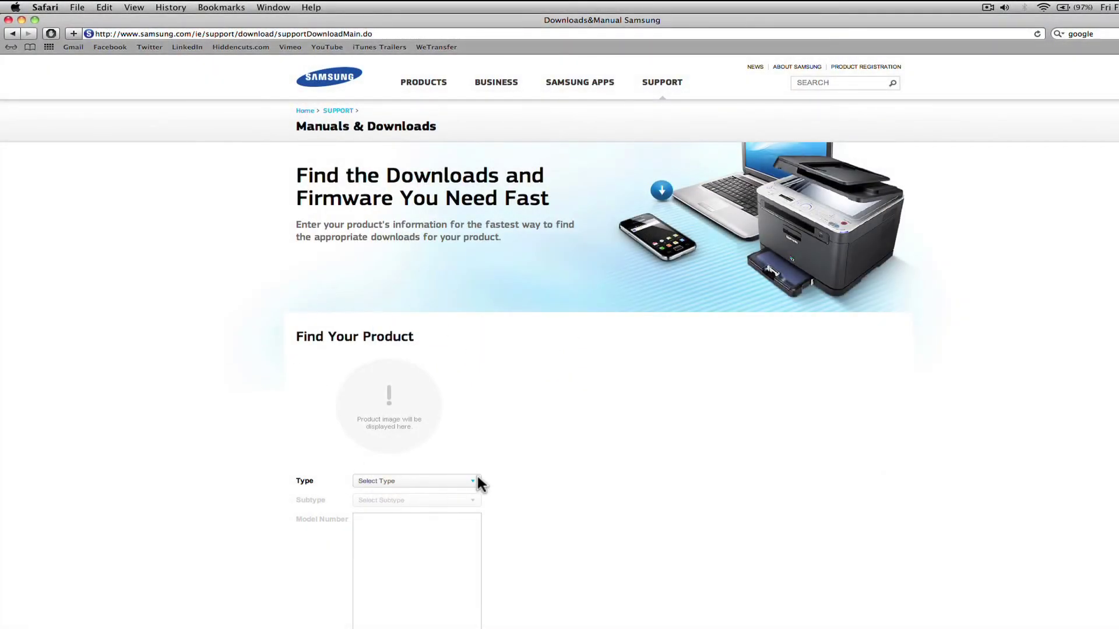
# Choose the product type and download Samsung Kies 2.0 for Mac OS.
pyautogui.click(473, 481)
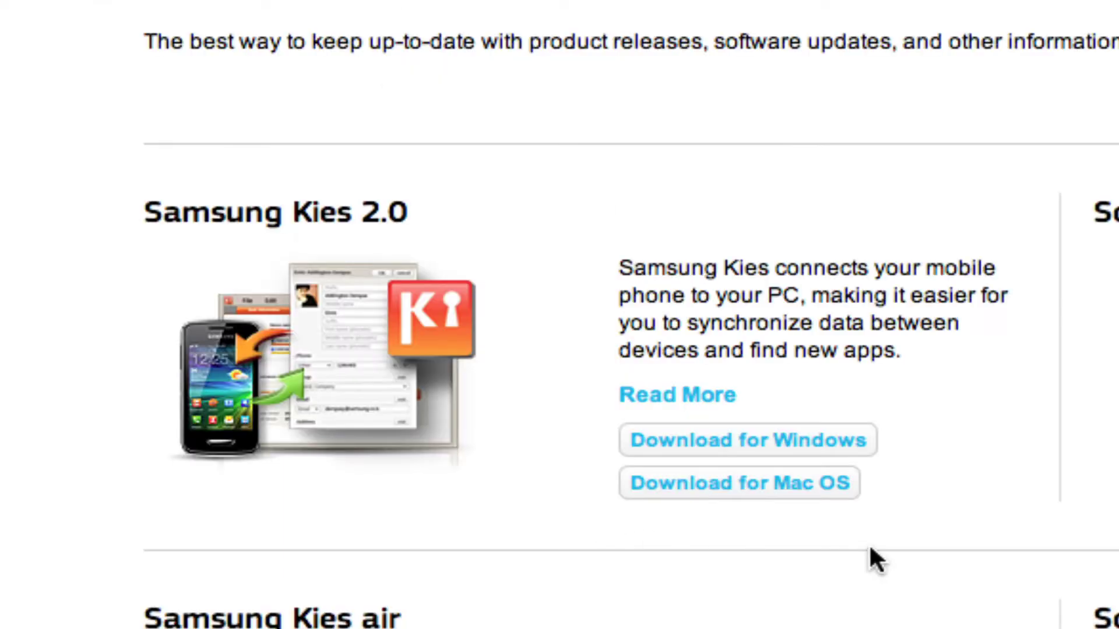
pyautogui.click(839, 489)
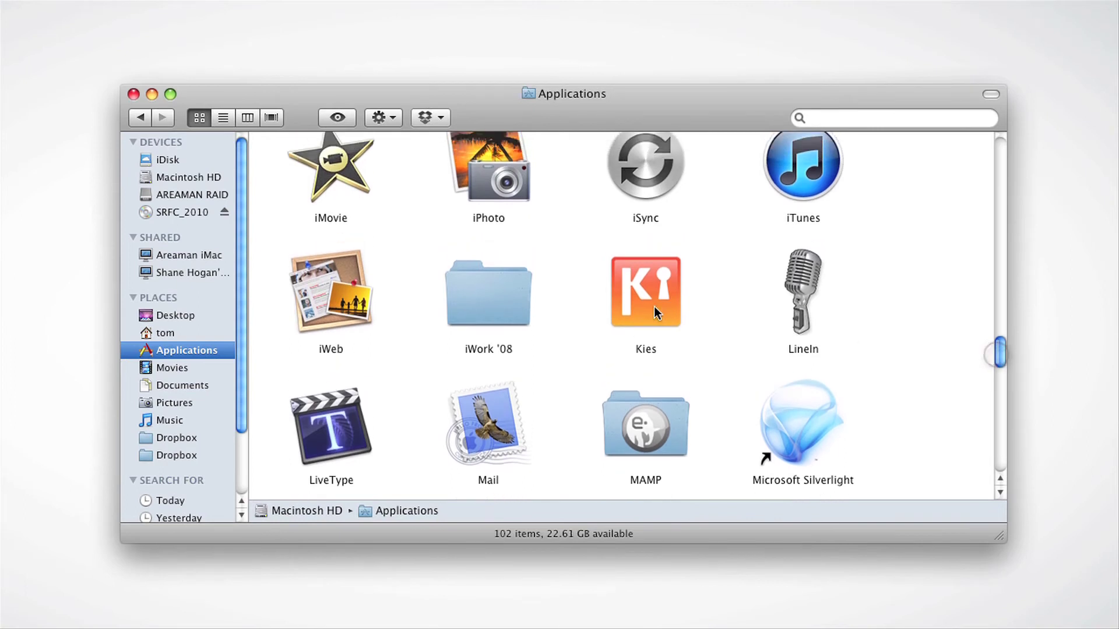
# Launch Kies, list the GT-I9100's 13 photos, and preview 20120518_151725.jpg full size.
pyautogui.click(644, 319)
pyautogui.doubleClick(642, 314)
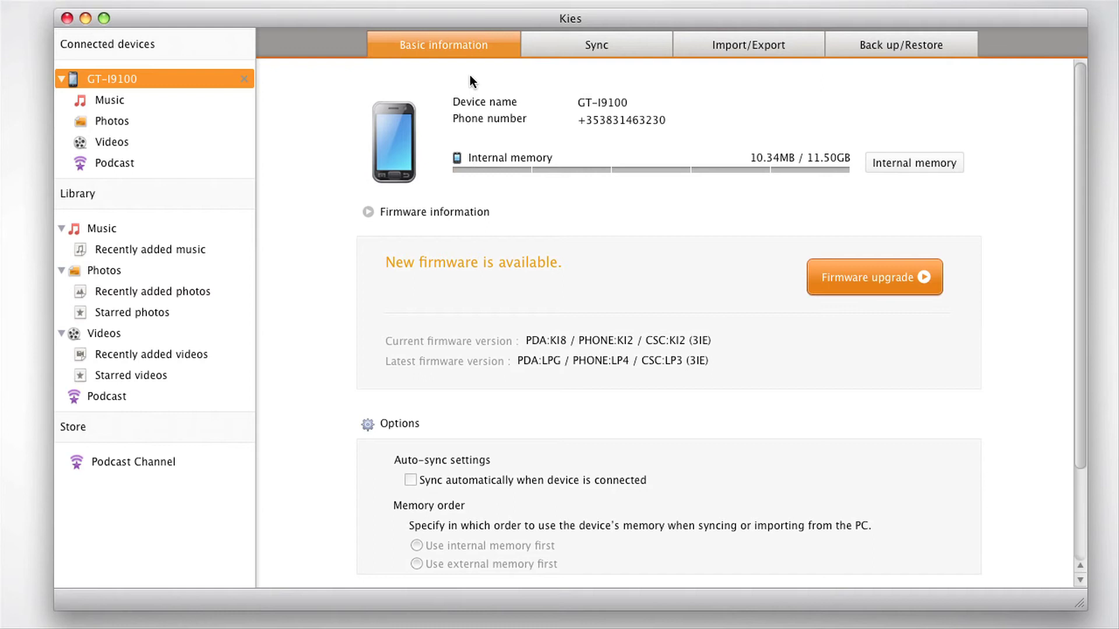
pyautogui.click(98, 118)
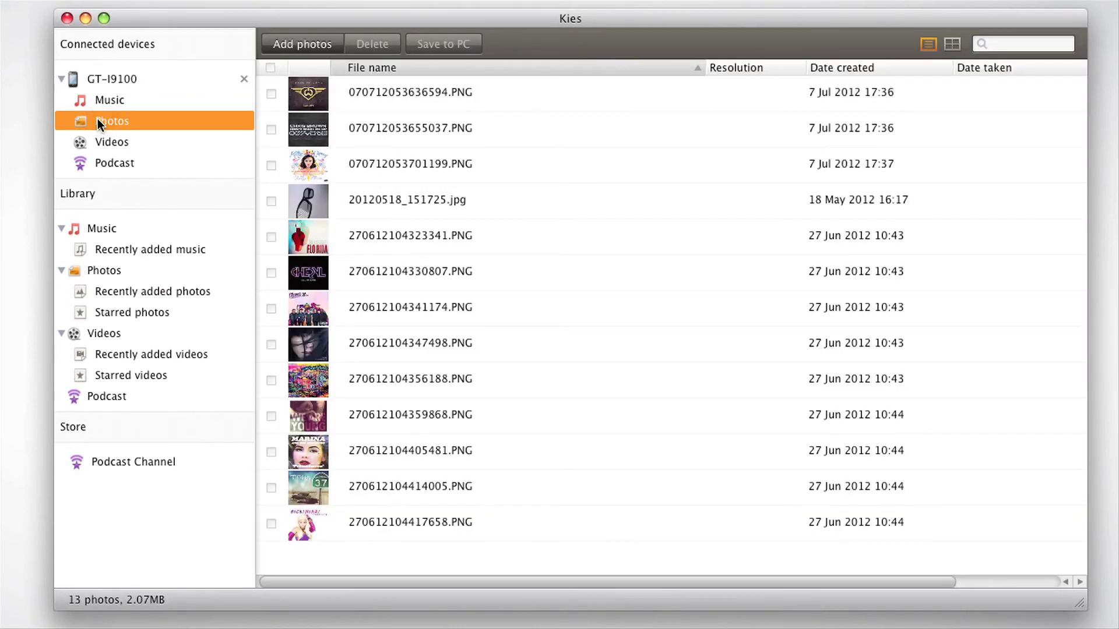
pyautogui.doubleClick(319, 201)
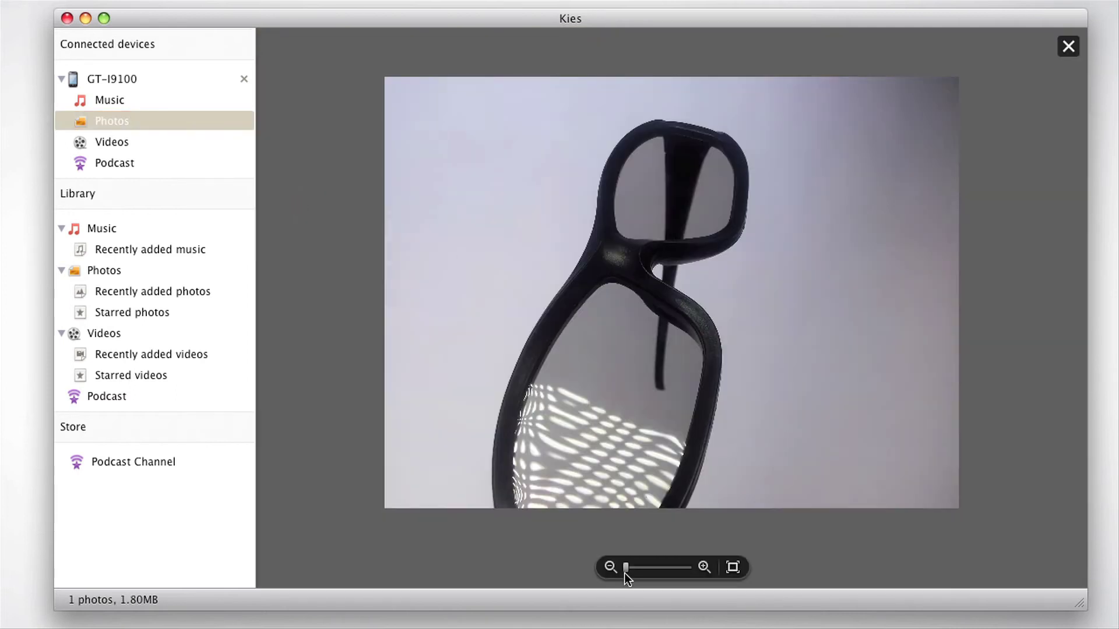
pyautogui.press('Escape')
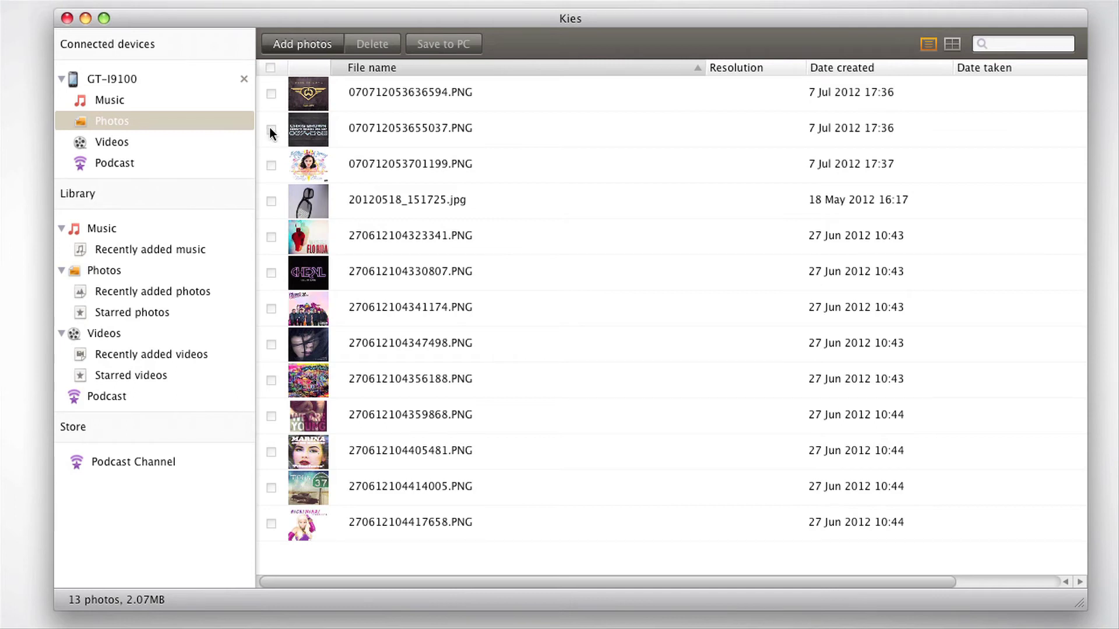
# Save the photos in rows 2–5, including 20120518_151725.jpg, to the Mac's Photo folder.
pyautogui.click(270, 129)
pyautogui.click(269, 165)
pyautogui.click(272, 200)
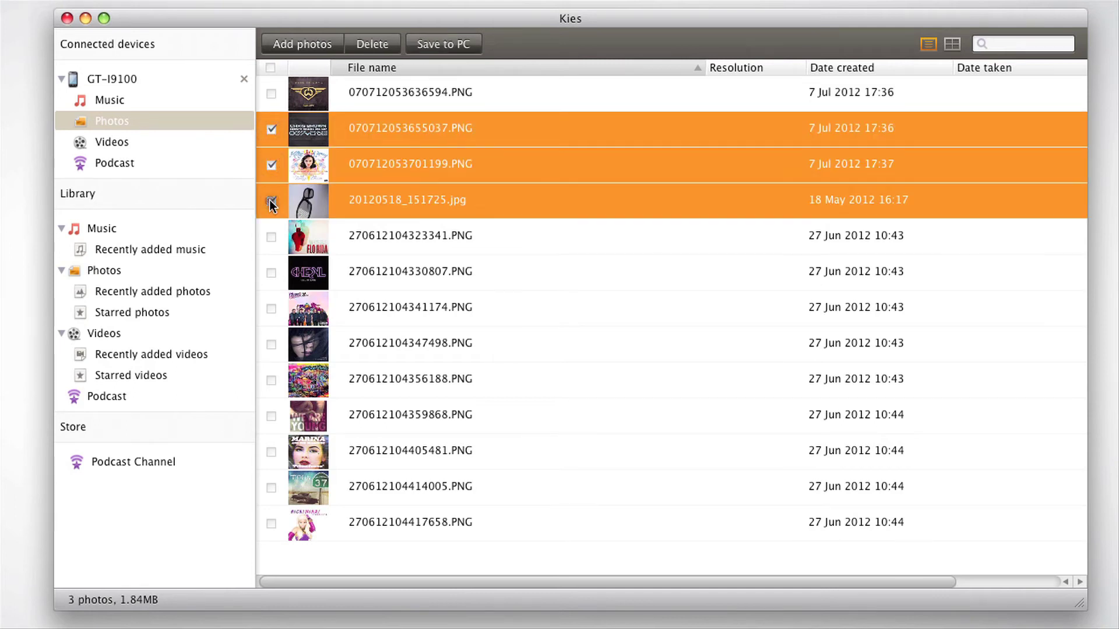
pyautogui.click(270, 236)
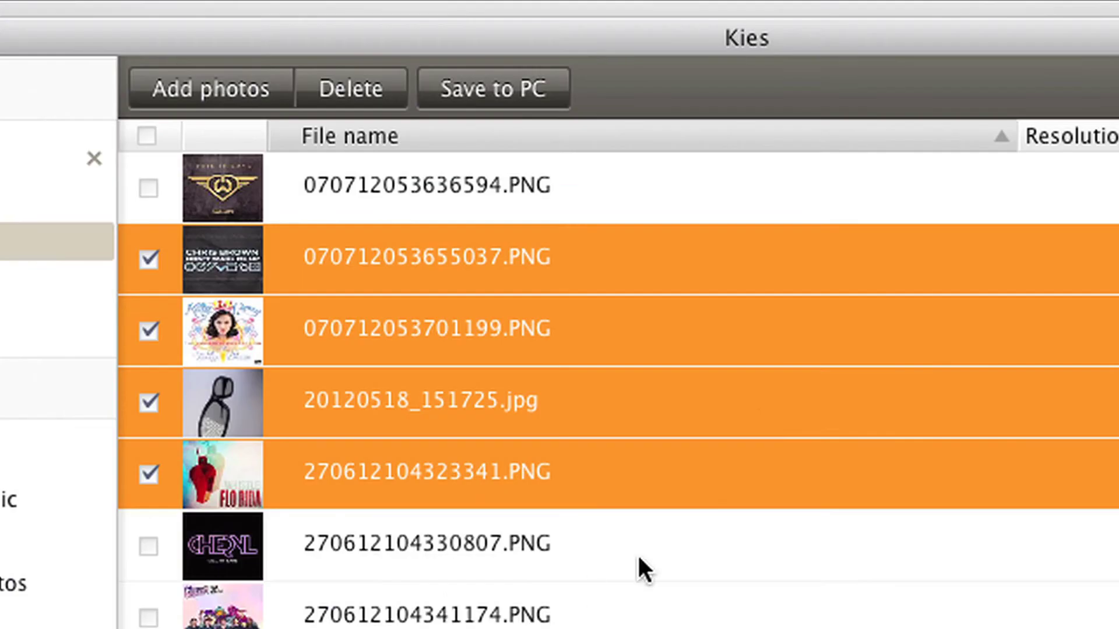
pyautogui.click(493, 91)
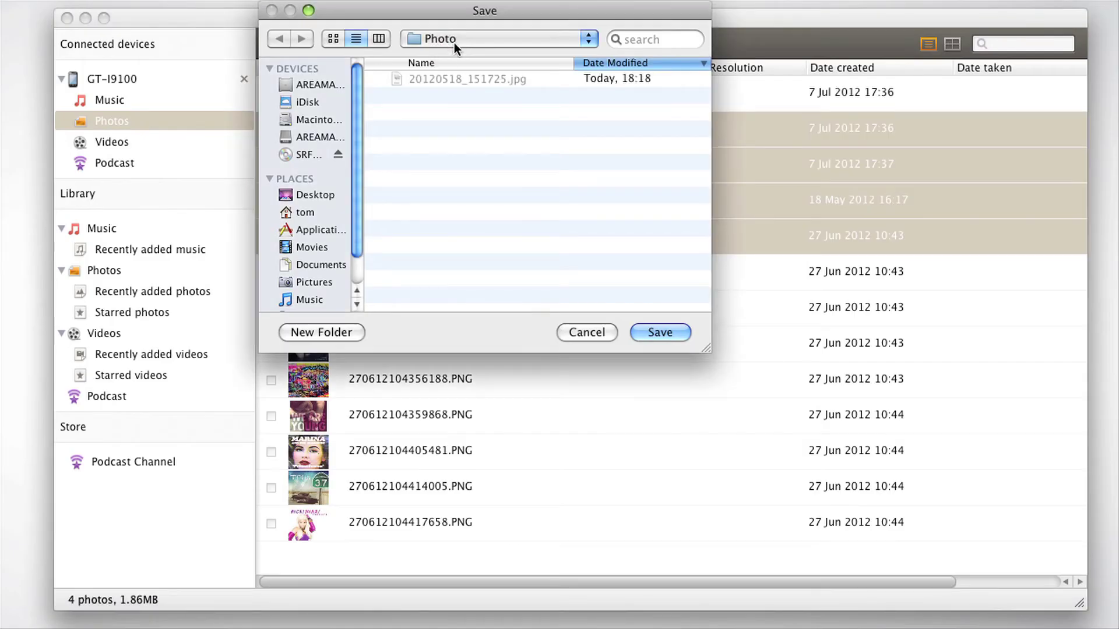
pyautogui.click(658, 331)
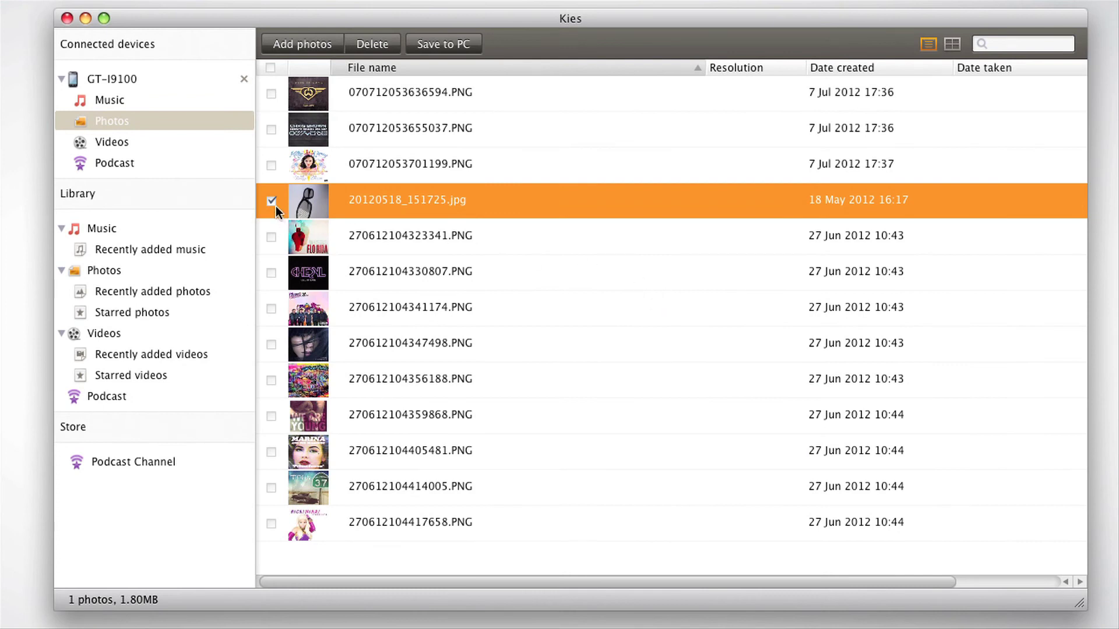
# Unmark 20120518_151725.jpg, then open Kies > Photo in Finder and right-click beach_stones.jpg.
pyautogui.click(272, 200)
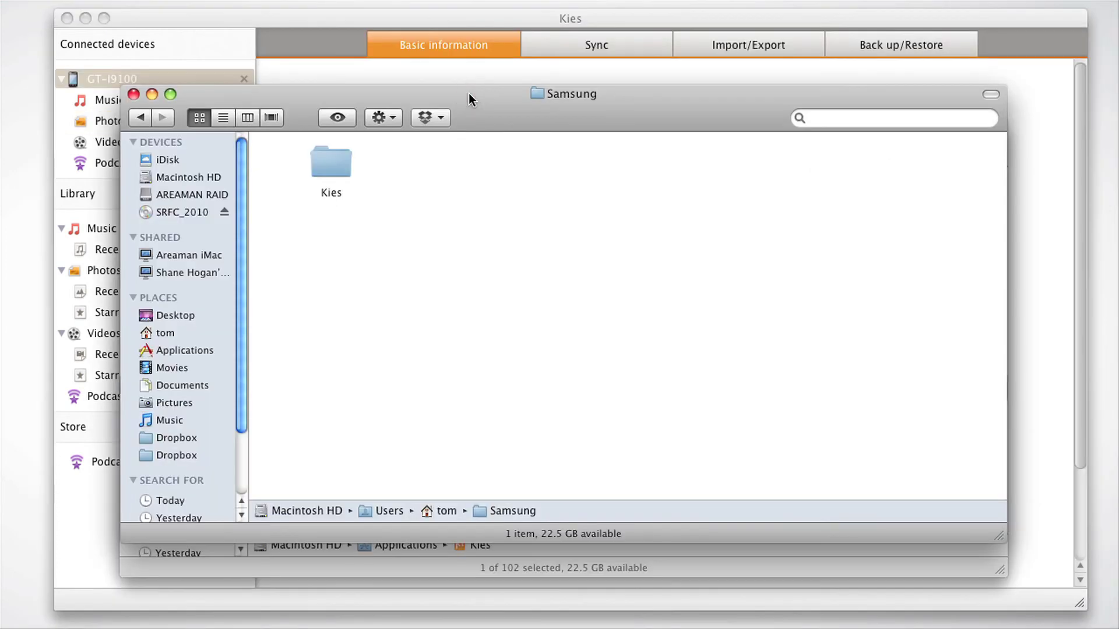
pyautogui.doubleClick(323, 159)
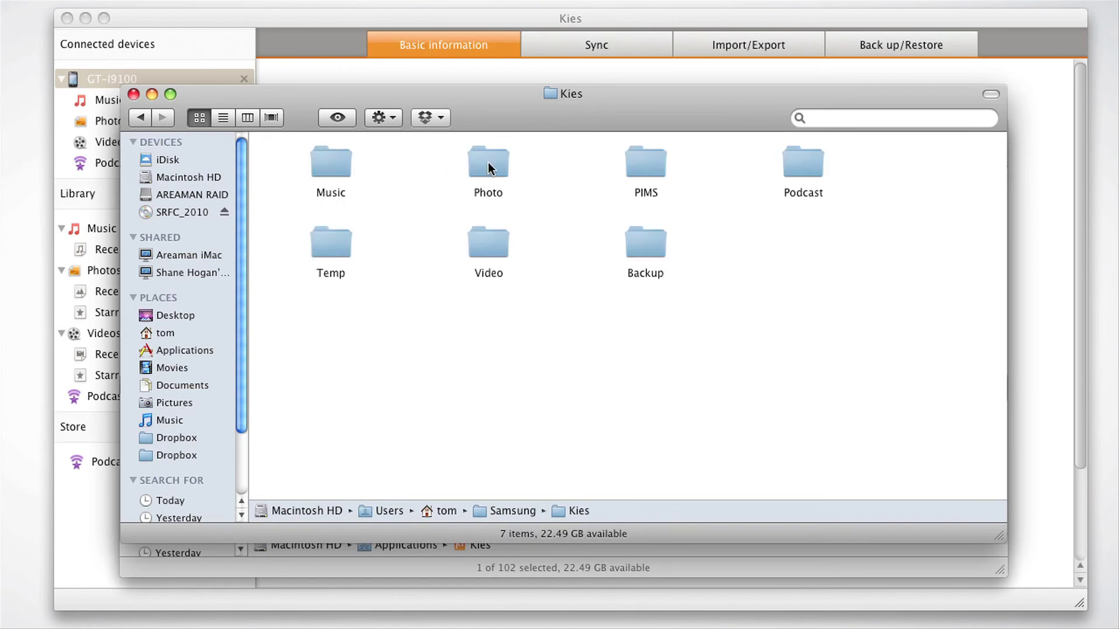
pyautogui.doubleClick(488, 166)
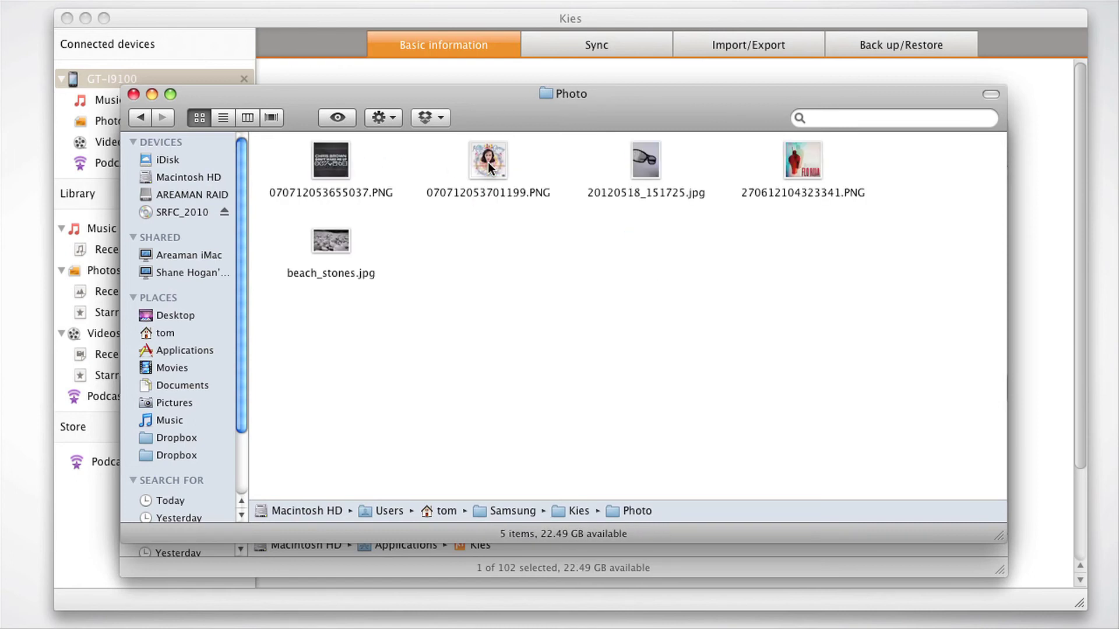
pyautogui.rightClick(326, 242)
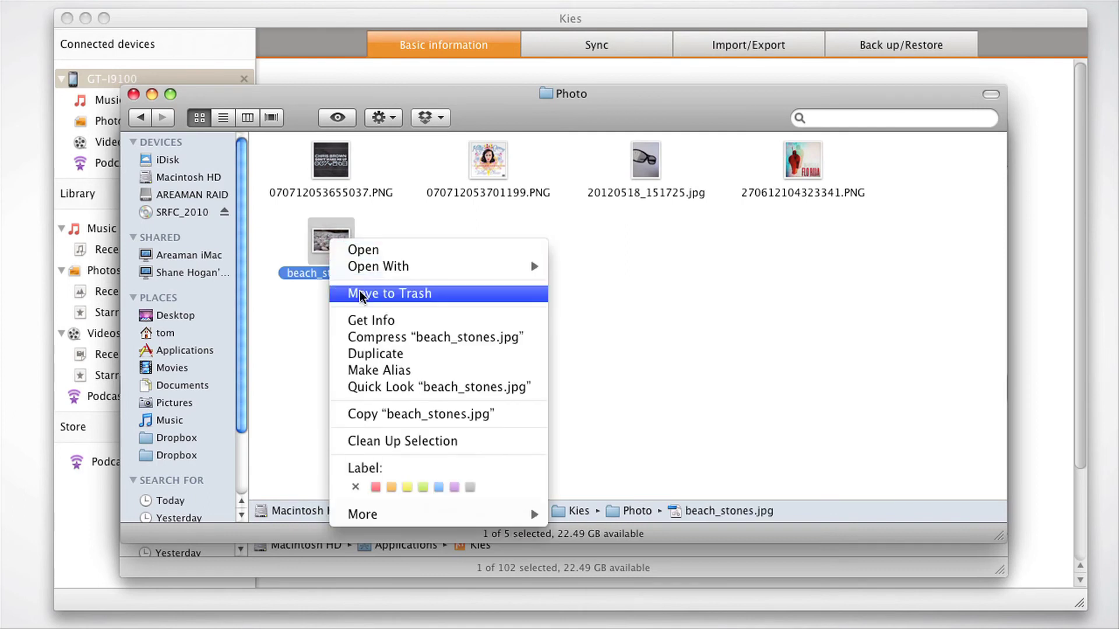
# Copy beach_stones.jpg, paste it into the GT-I9100's photos, and view it full size.
pyautogui.click(504, 413)
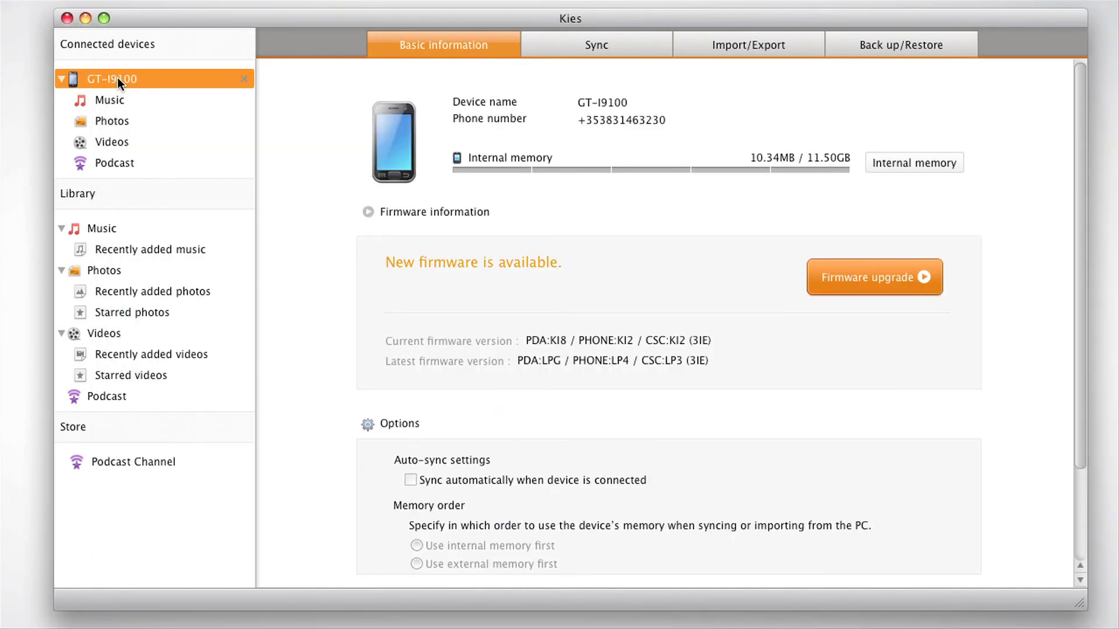
pyautogui.click(112, 121)
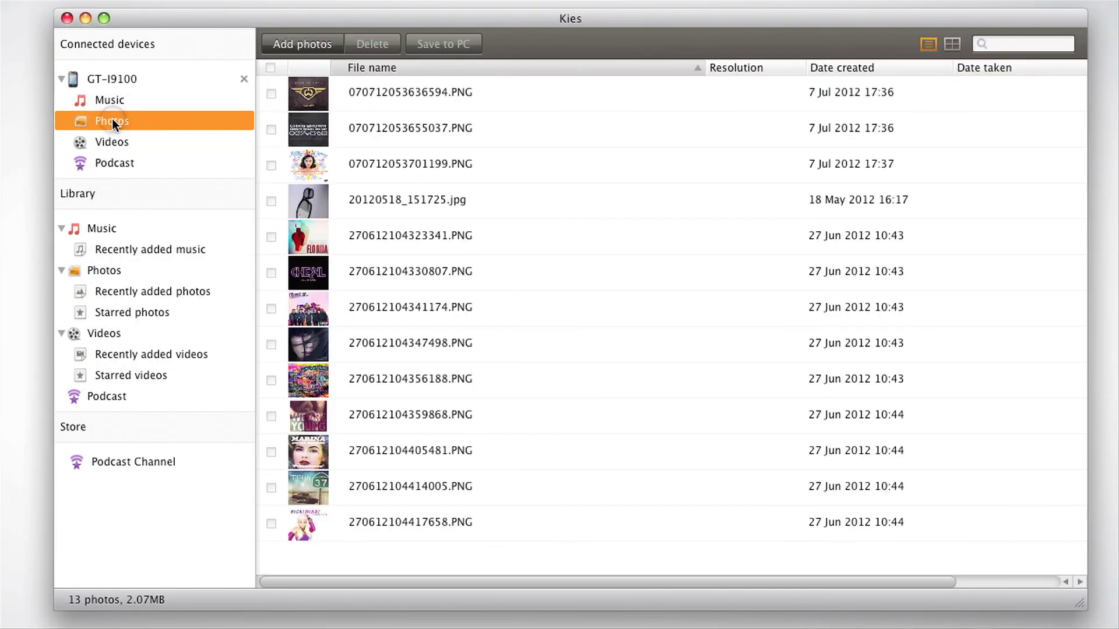
pyautogui.rightClick(579, 106)
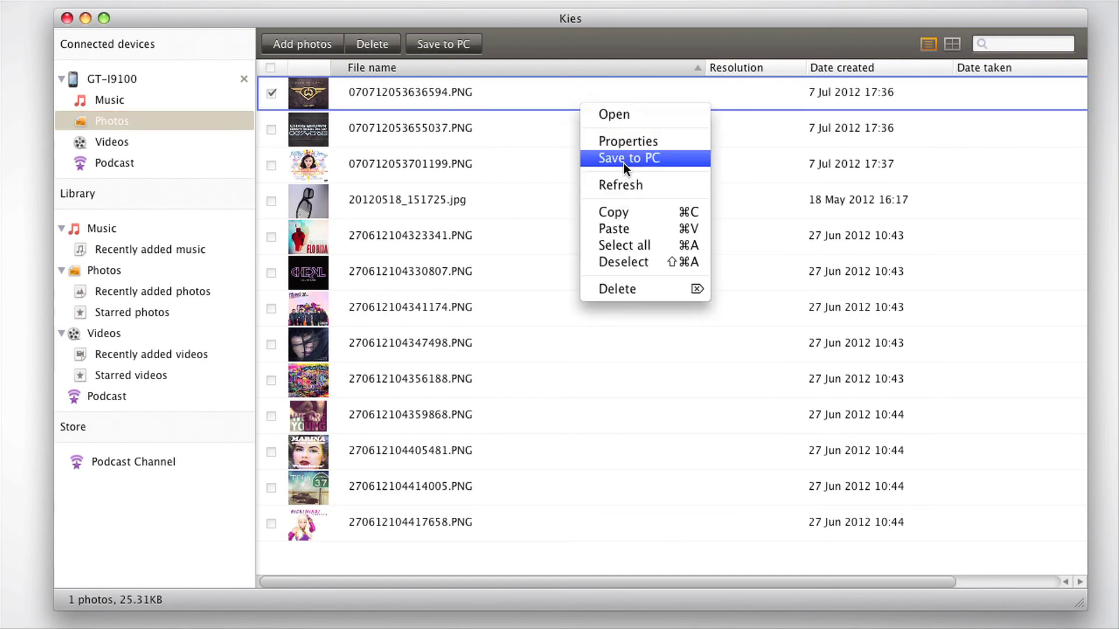
pyautogui.click(629, 228)
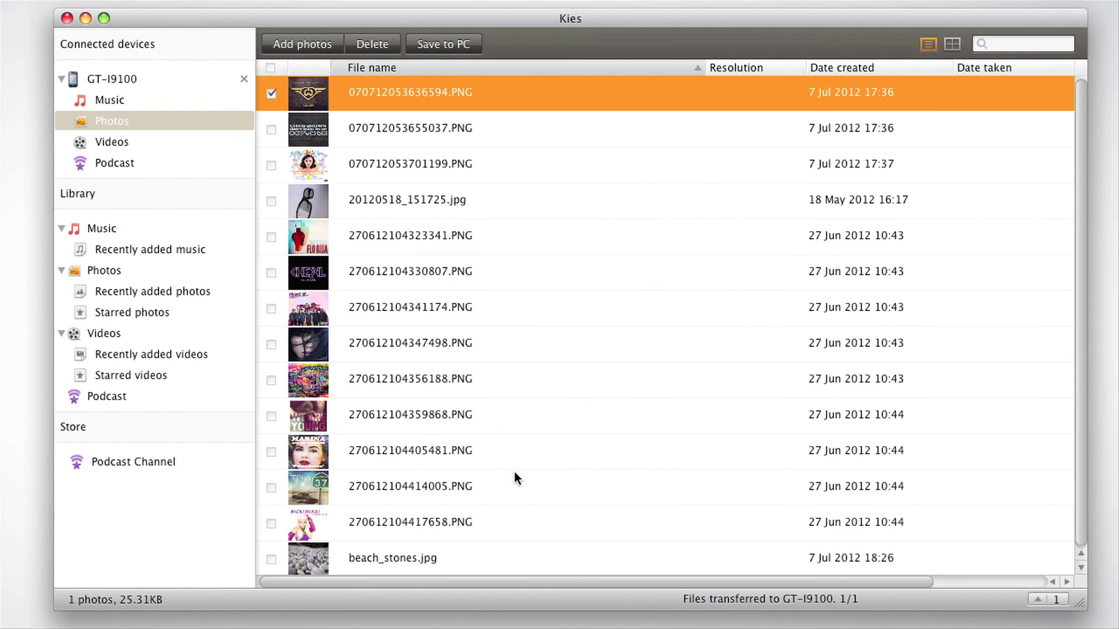
pyautogui.click(390, 559)
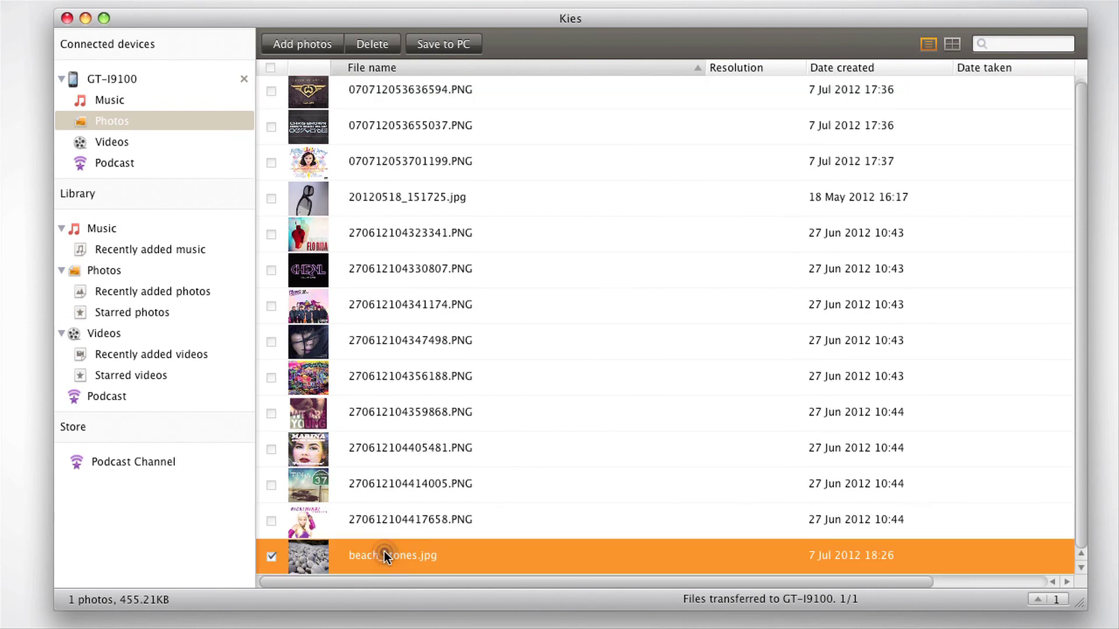
pyautogui.doubleClick(307, 559)
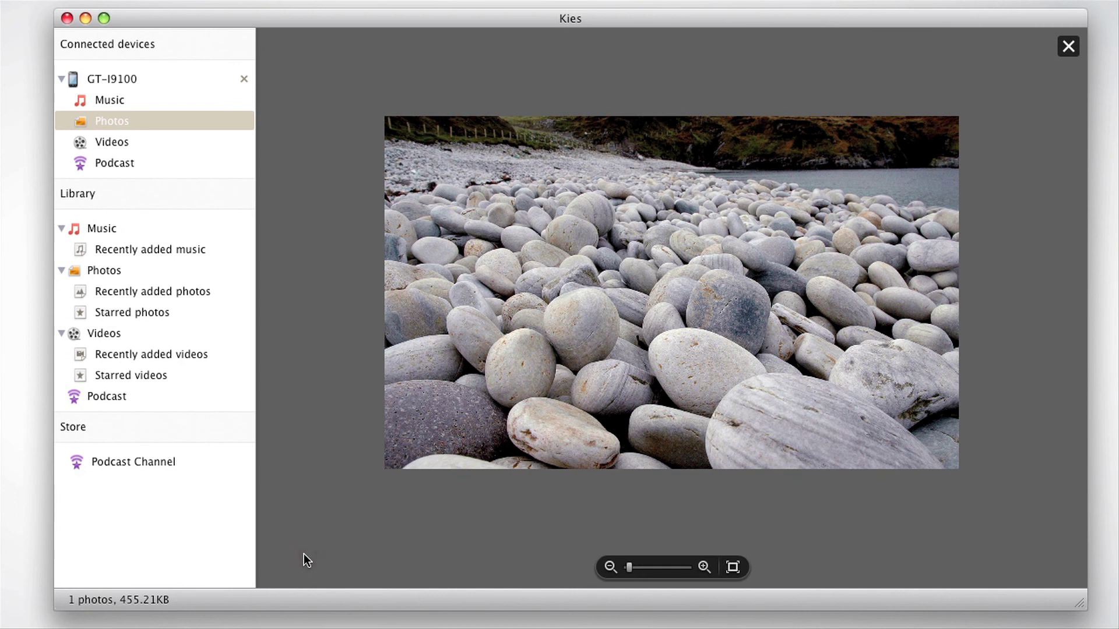